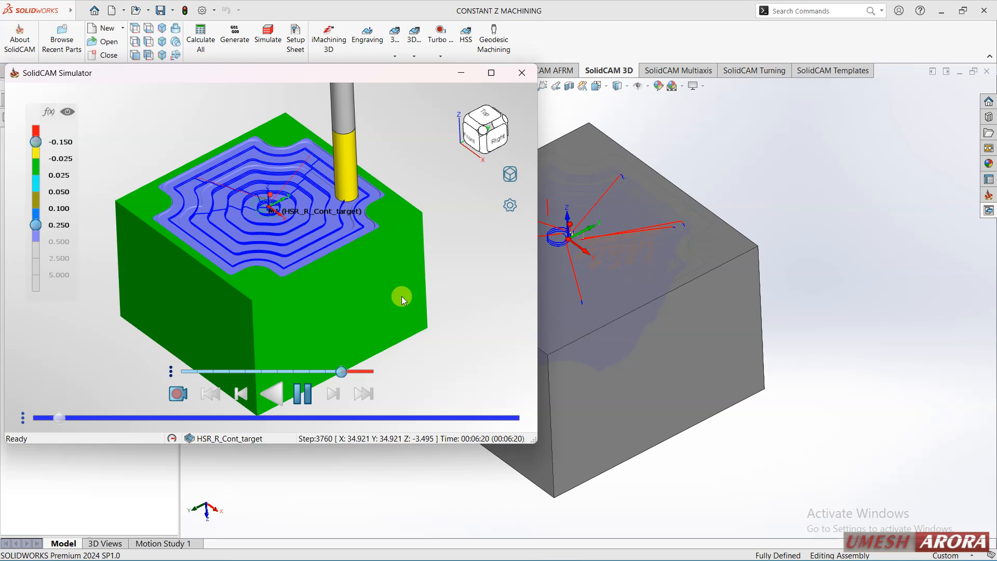
# Step: Close the roughing simulation and hide the updated stock and the HSR_R_Cont_target toolpath
pyautogui.click(304, 393)
pyautogui.click(522, 72)
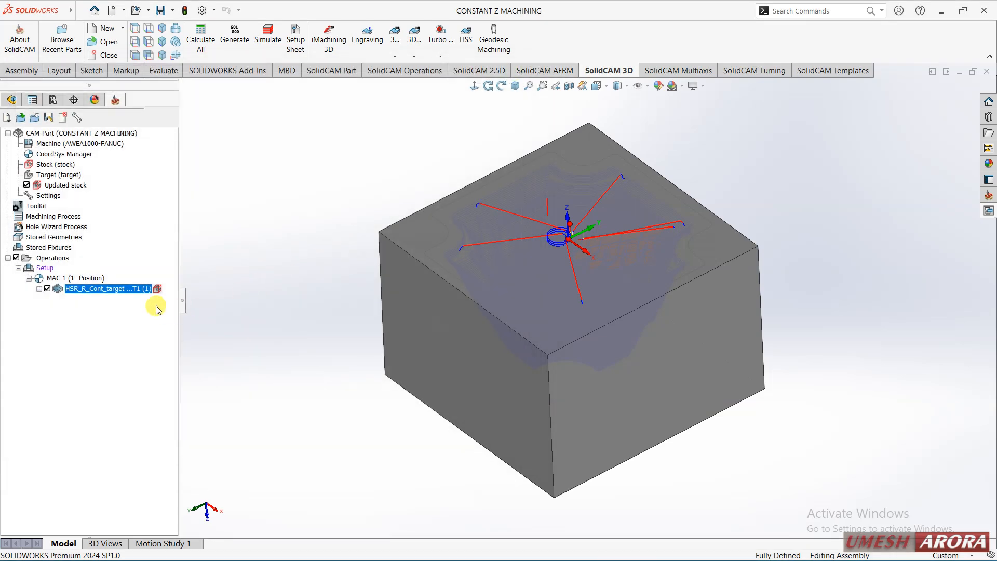
pyautogui.click(27, 185)
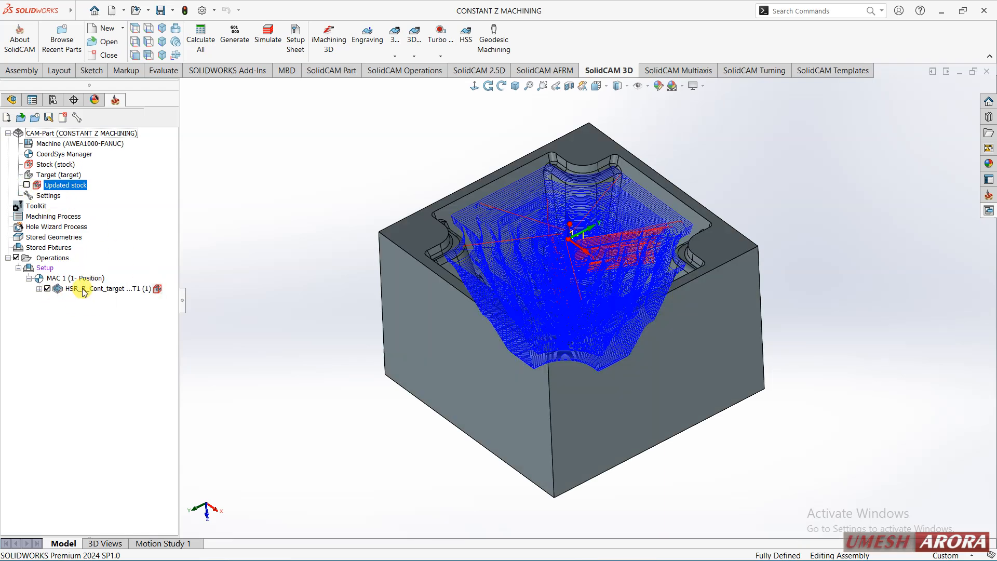
pyautogui.click(47, 289)
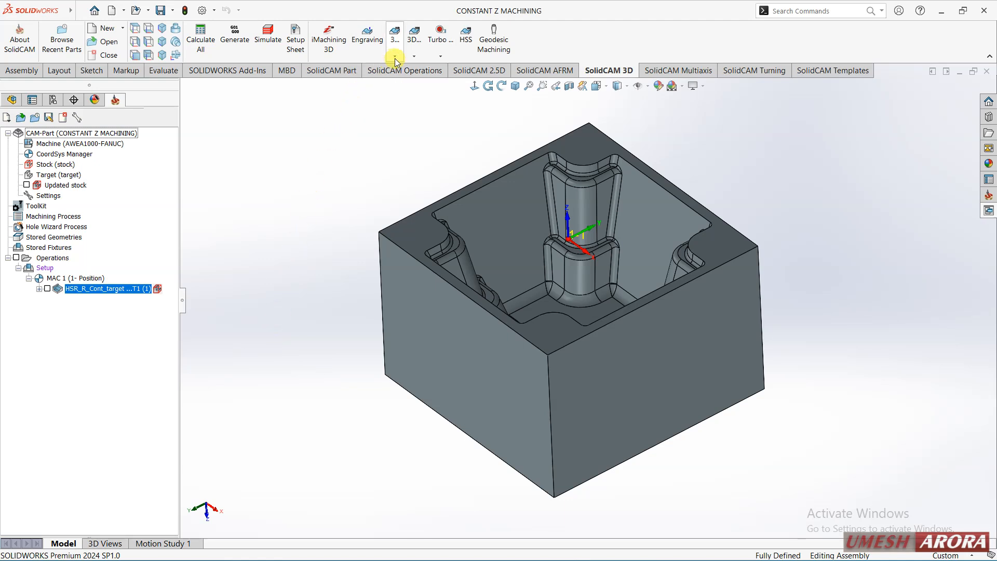
# Step: Create an HSM Constant Z machining operation and assign it tool 2, the 6 mm ball nose mill
pyautogui.click(413, 56)
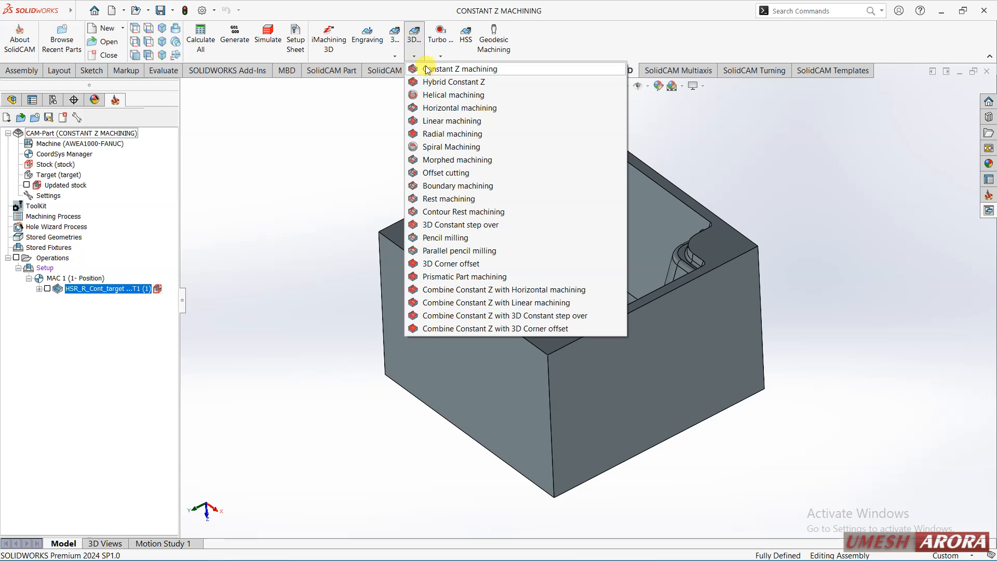
pyautogui.click(428, 72)
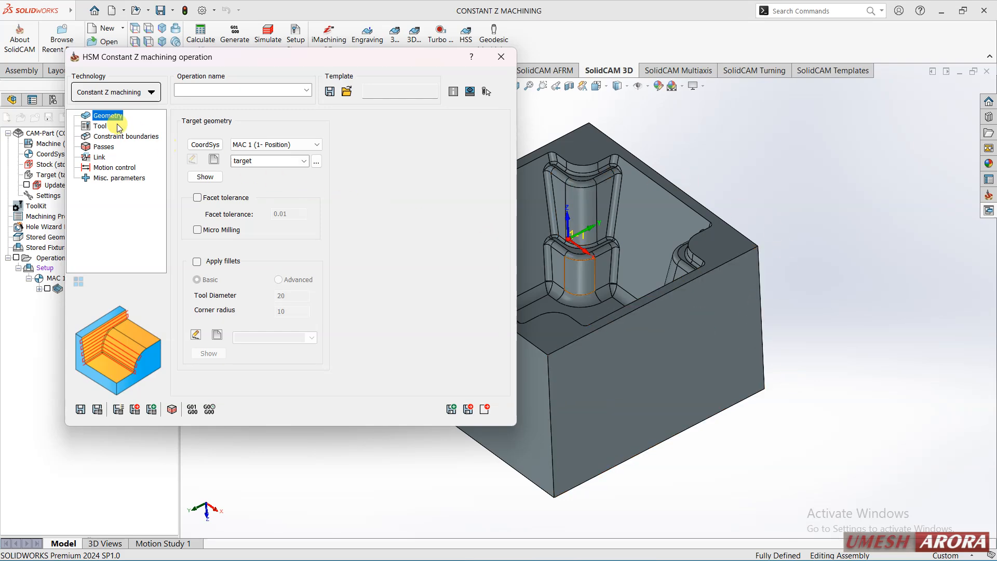
pyautogui.click(102, 126)
pyautogui.click(260, 330)
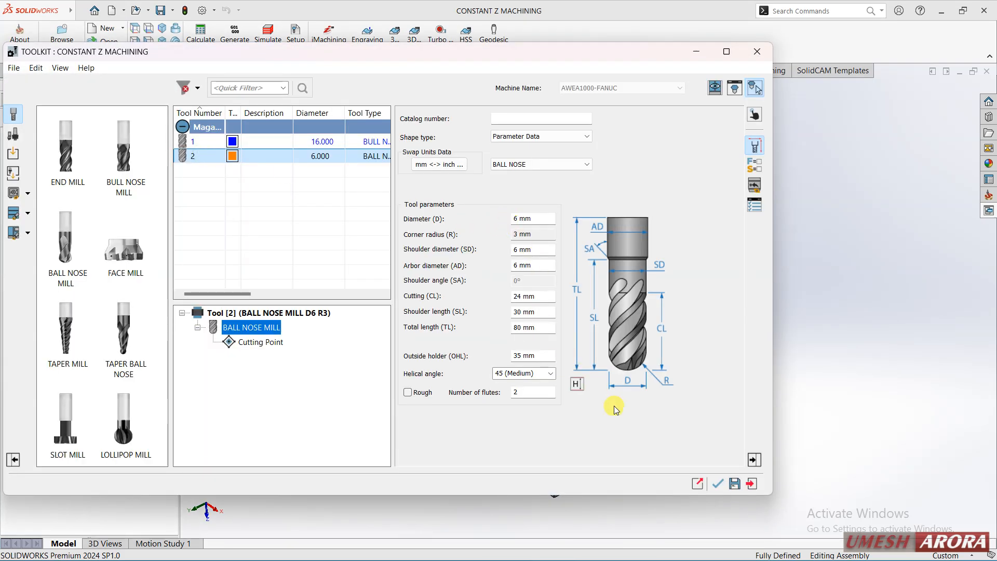
pyautogui.click(718, 483)
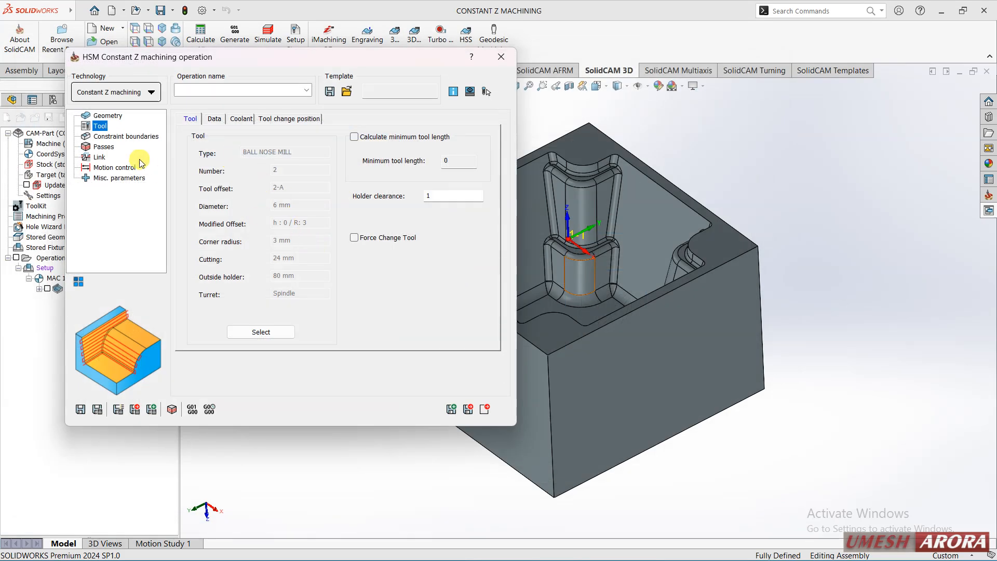
# Step: Preview the automatically created box boundary of the target geometry on the model
pyautogui.click(117, 137)
pyautogui.click(298, 235)
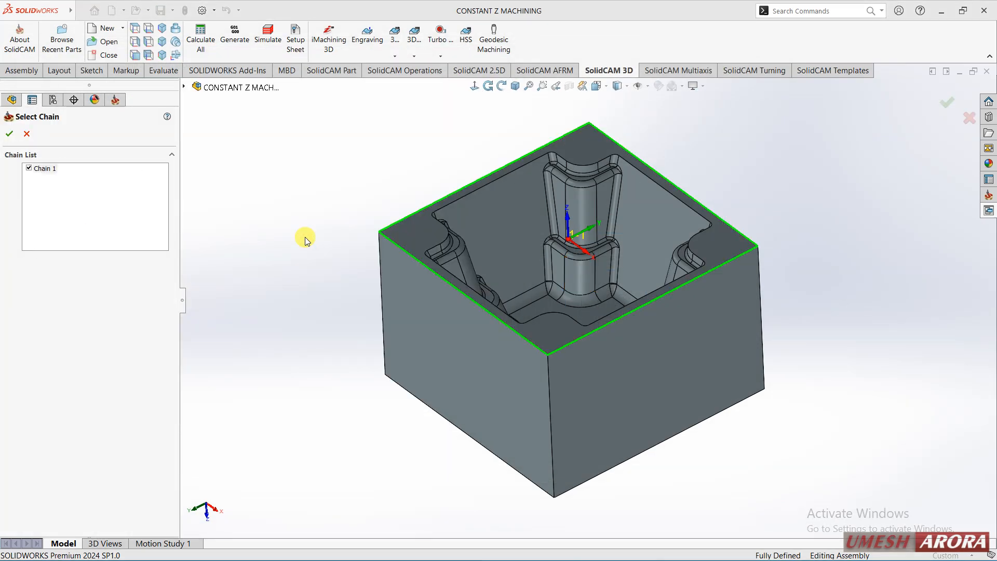
pyautogui.click(26, 134)
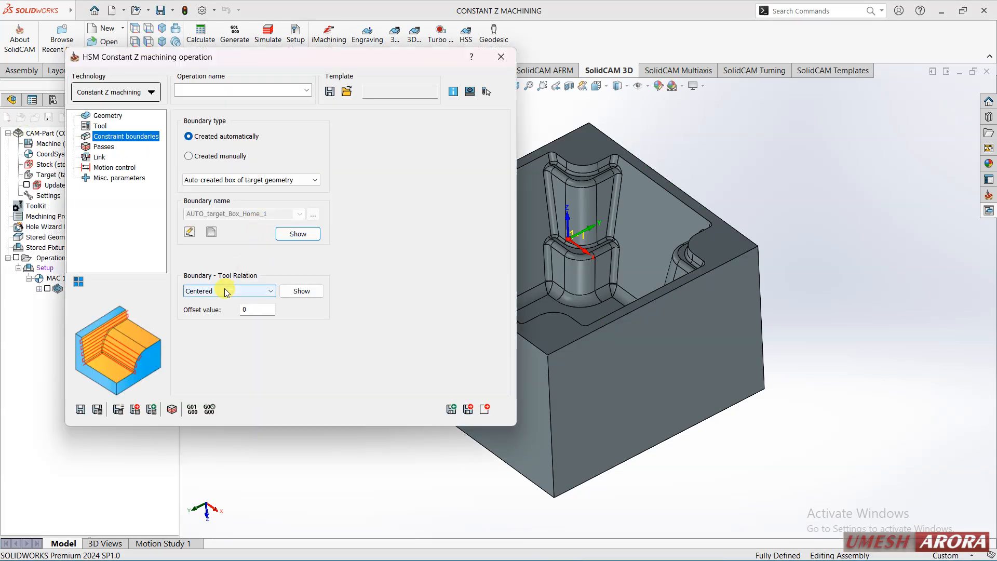
# Step: Review the wall offset, floor offset and step down in the operation's pass settings
pyautogui.click(103, 147)
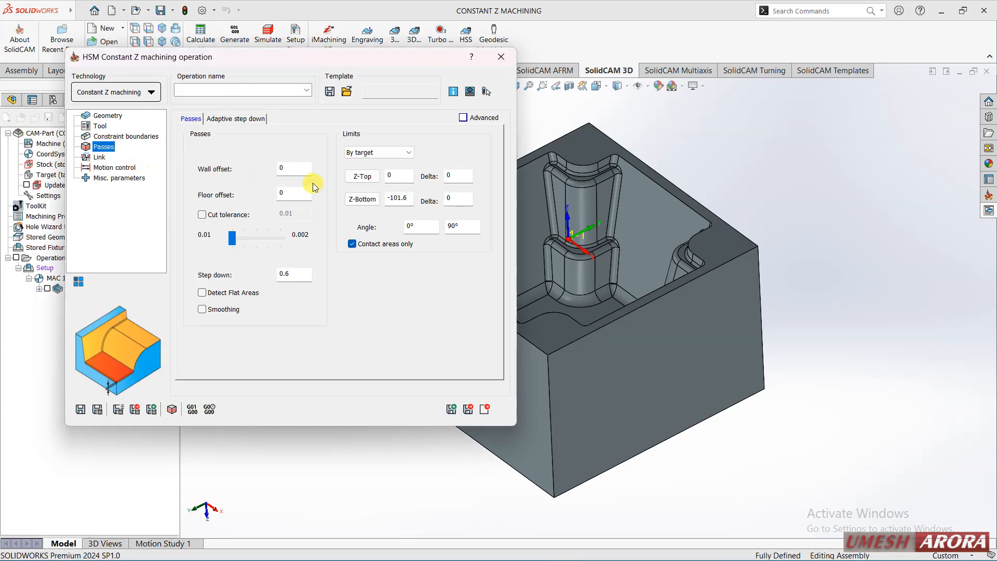
pyautogui.click(291, 168)
pyautogui.click(292, 192)
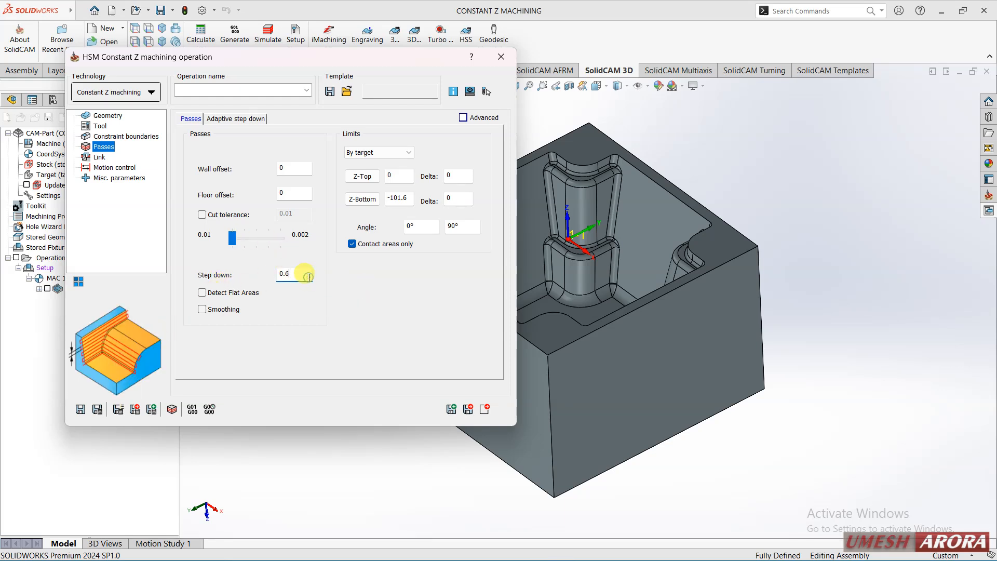
pyautogui.click(291, 280)
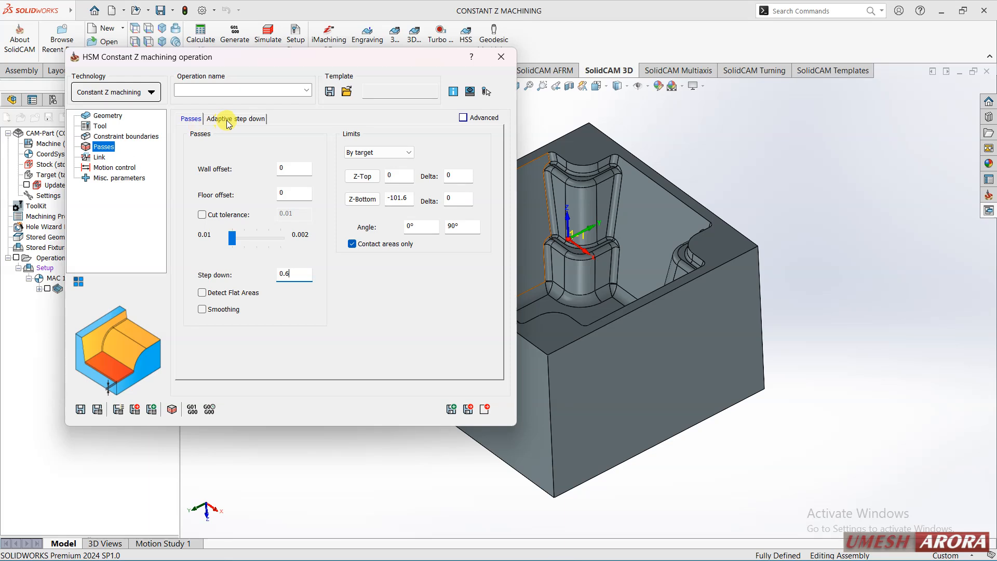
# Step: Set the linking to bi-directional with Link by Z-level enabled, and save and calculate the operation
pyautogui.click(100, 157)
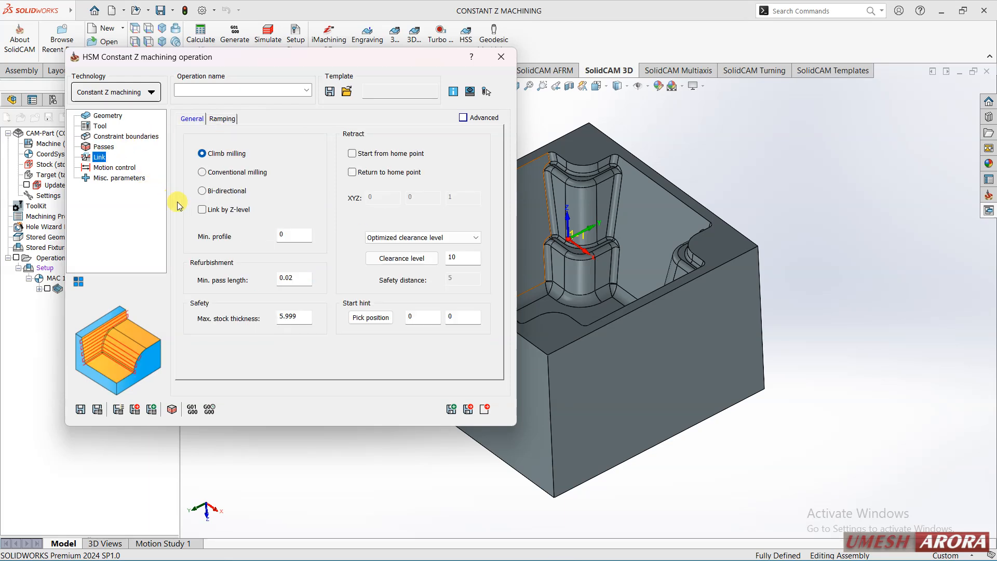
pyautogui.click(224, 192)
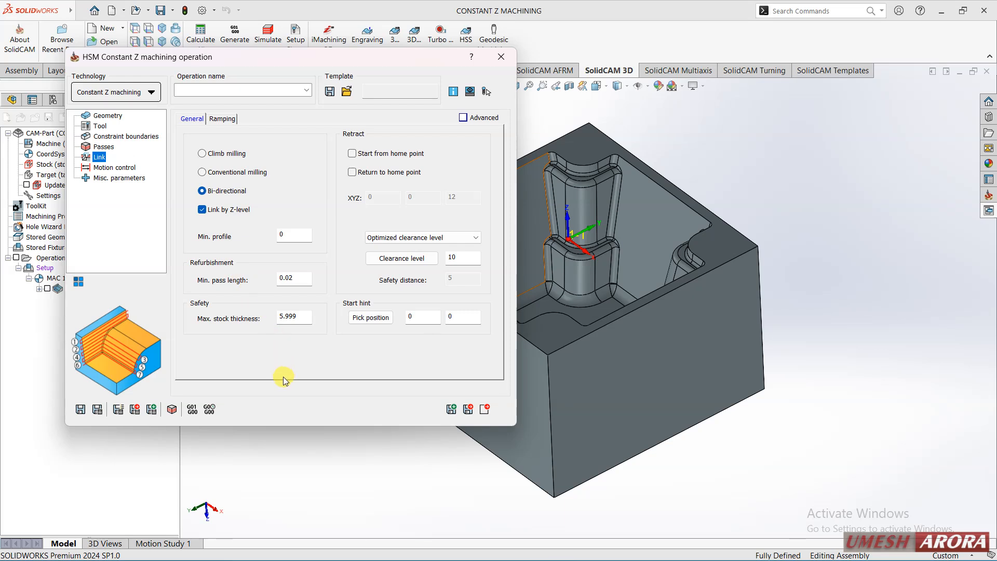
pyautogui.click(97, 409)
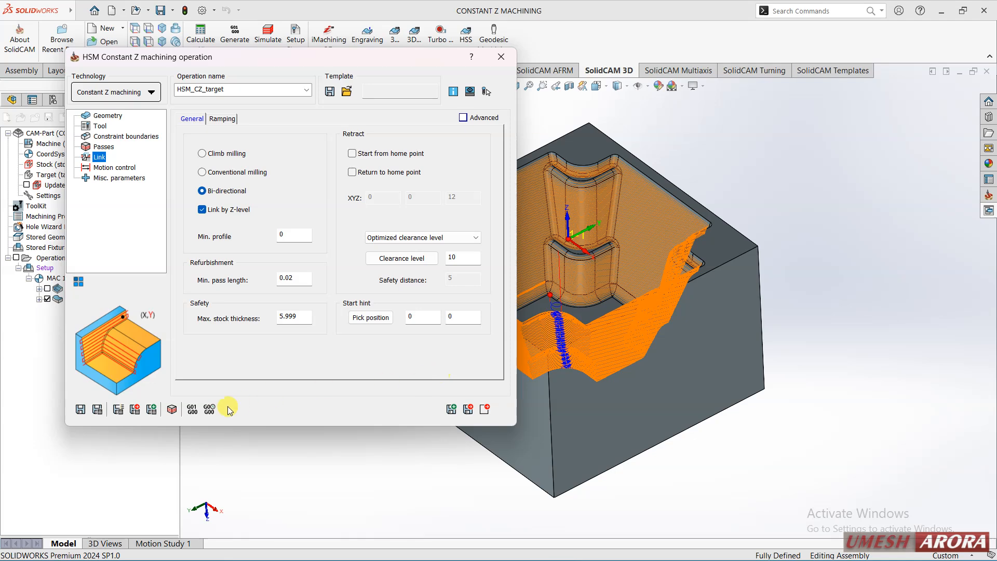
# Step: Run the Constant Z operation's simulation in SolidVerify
pyautogui.click(173, 409)
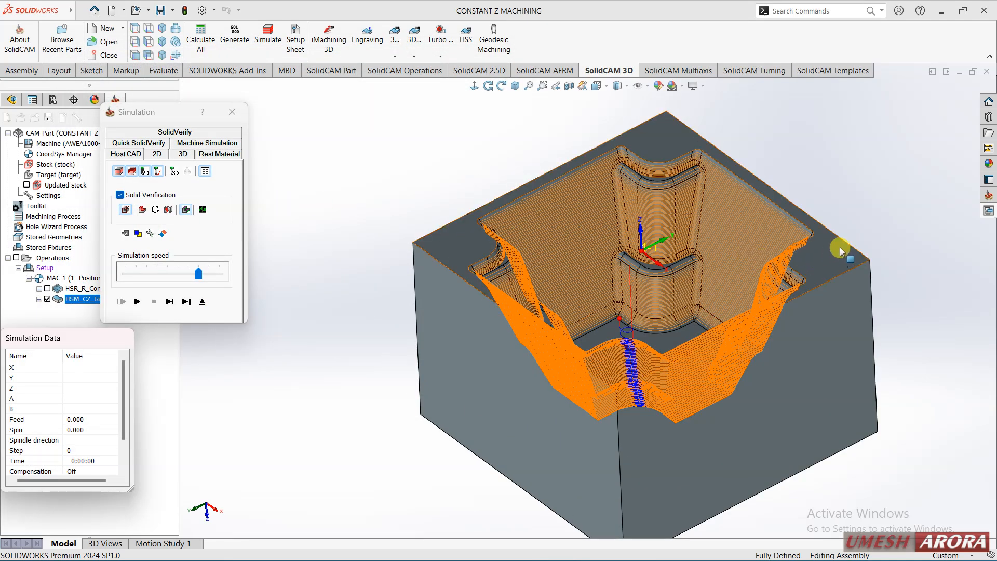
pyautogui.scroll(-1, 843, 228)
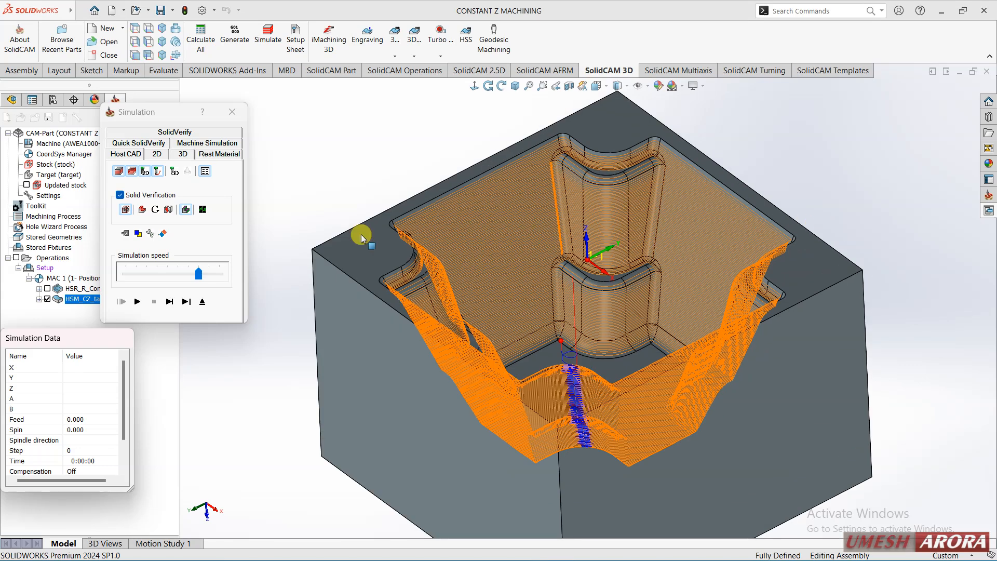
pyautogui.click(175, 133)
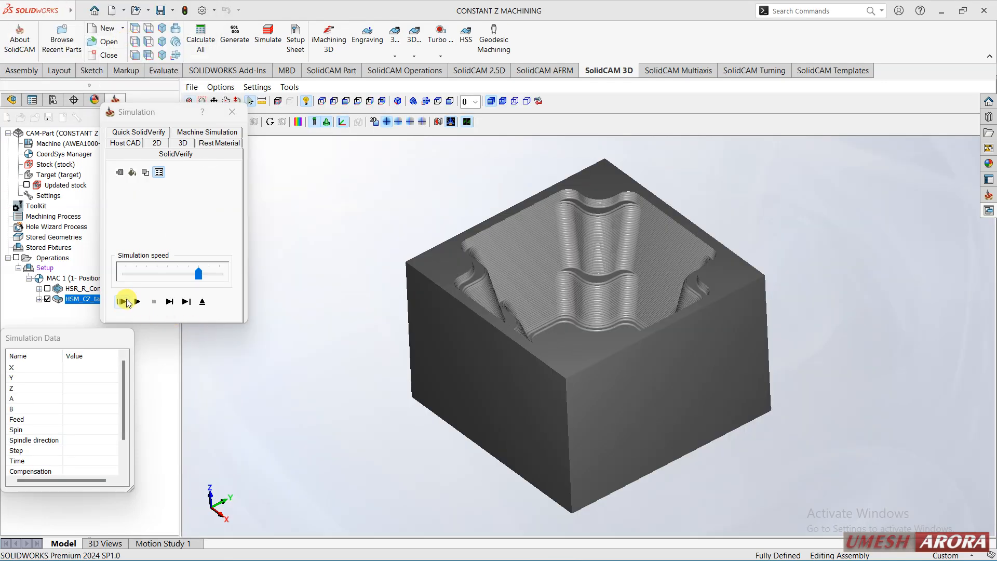
pyautogui.click(137, 302)
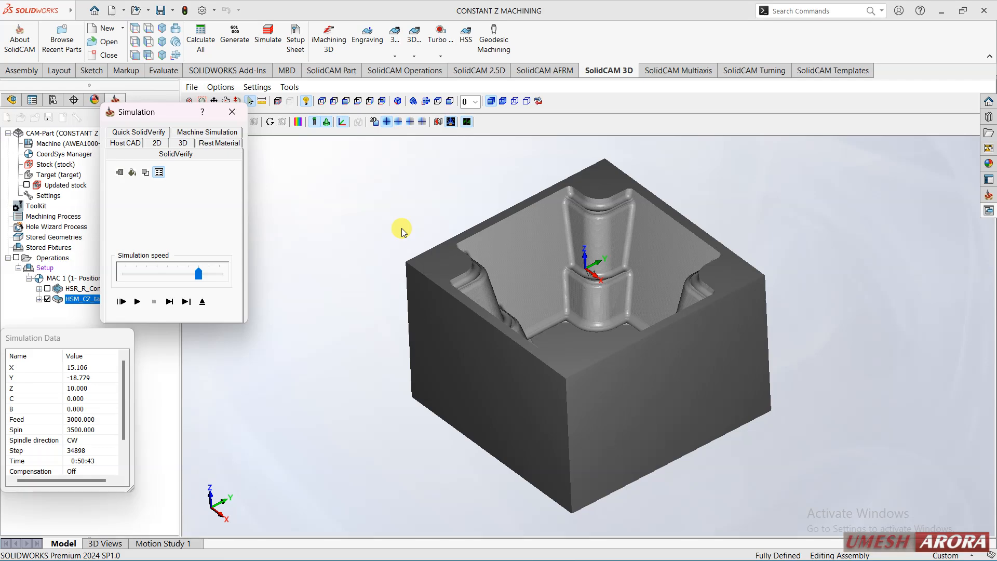
# Step: Inspect the machined cavity's walls and corners up close in the verification result and exit the simulation
pyautogui.moveTo(464, 200)
pyautogui.mouseDown(button='middle')
pyautogui.moveTo(423, 223)
pyautogui.moveTo(447, 240)
pyautogui.moveTo(470, 191)
pyautogui.moveTo(436, 187)
pyautogui.moveTo(456, 196)
pyautogui.mouseUp(button='middle')
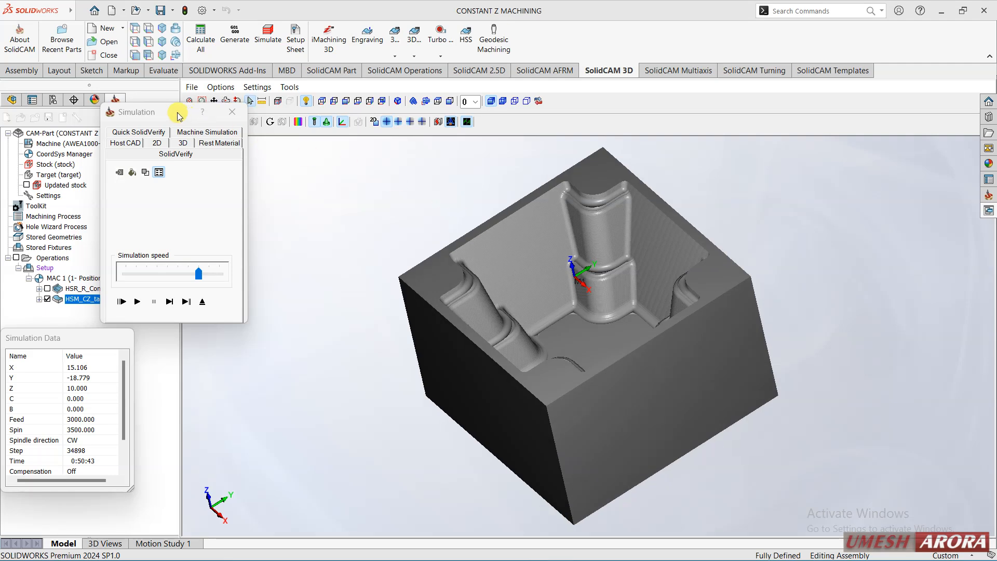
pyautogui.moveTo(173, 112); pyautogui.dragTo(214, 168)
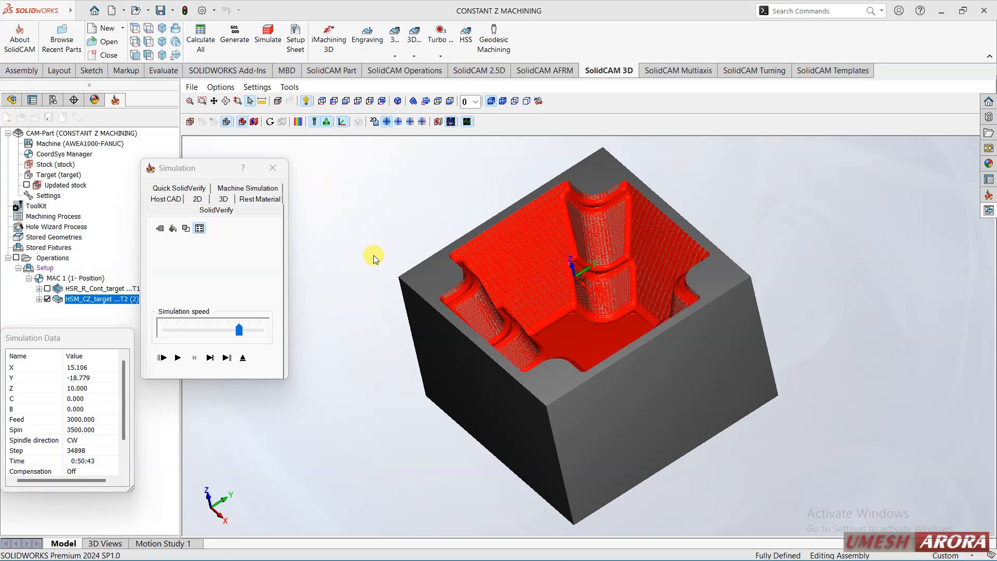
pyautogui.moveTo(374, 259); pyautogui.dragTo(416, 258, button='middle')
pyautogui.scroll(6, 502, 244)
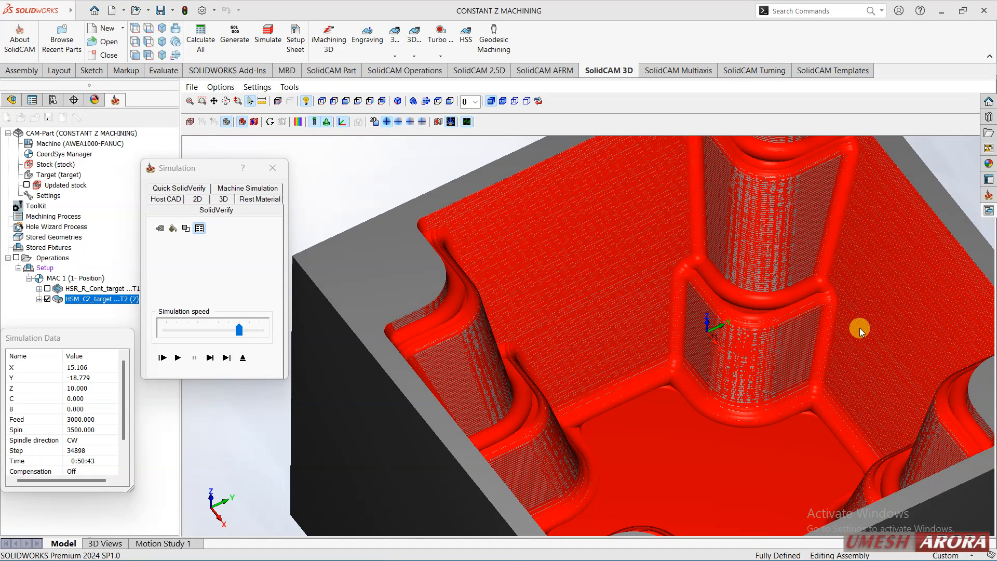
pyautogui.scroll(-5, 903, 241)
pyautogui.scroll(10, 893, 252)
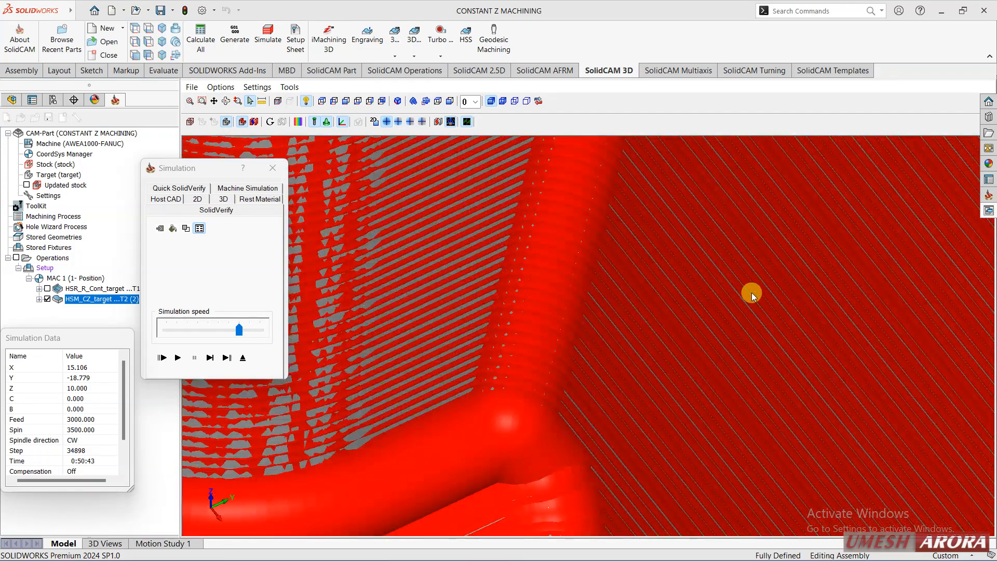
pyautogui.scroll(-8, 752, 292)
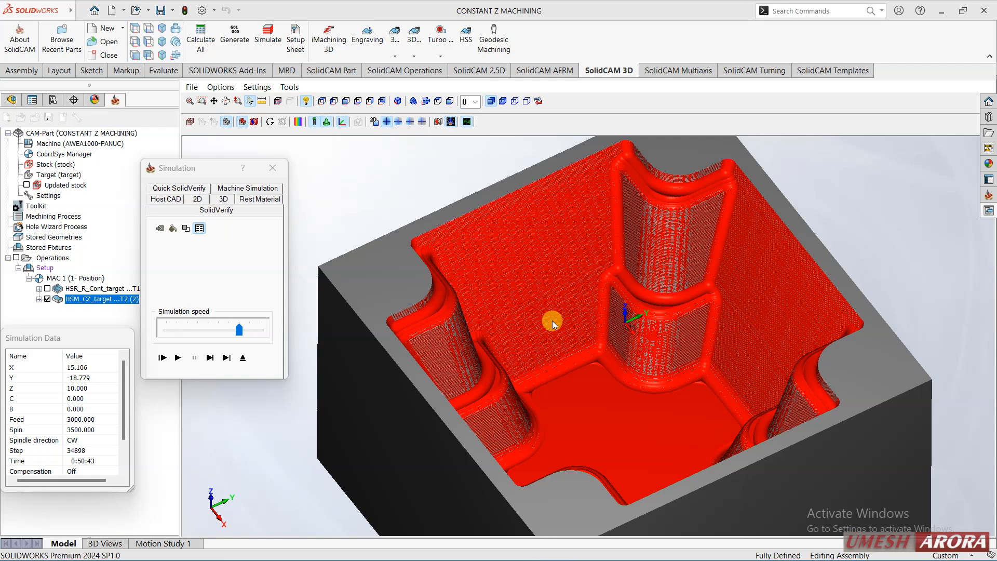
pyautogui.click(242, 358)
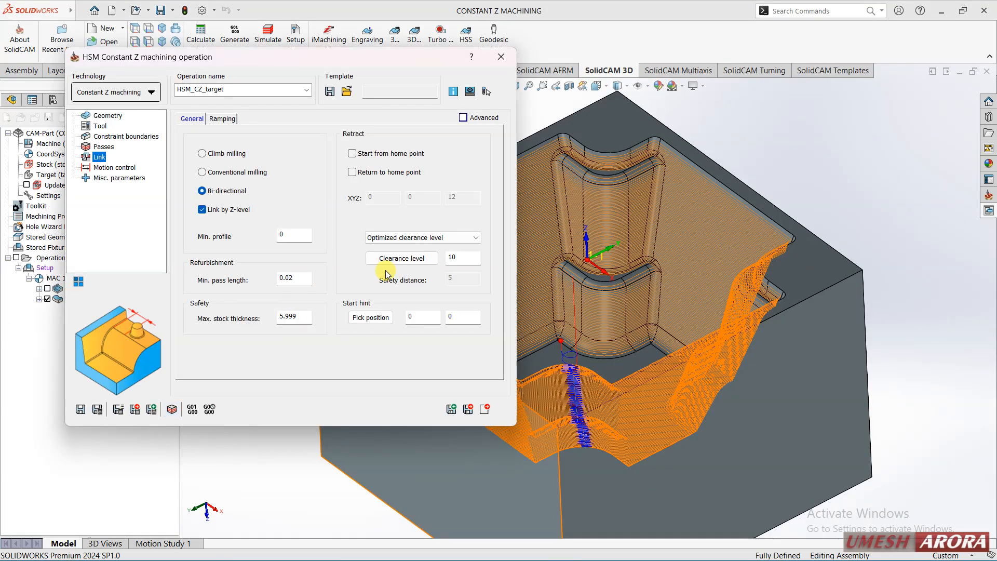
# Step: Set the operation's step down to 0.25, save and recalculate the toolpath, and close the operation
pyautogui.scroll(-3, 686, 173)
pyautogui.scroll(-3, 687, 173)
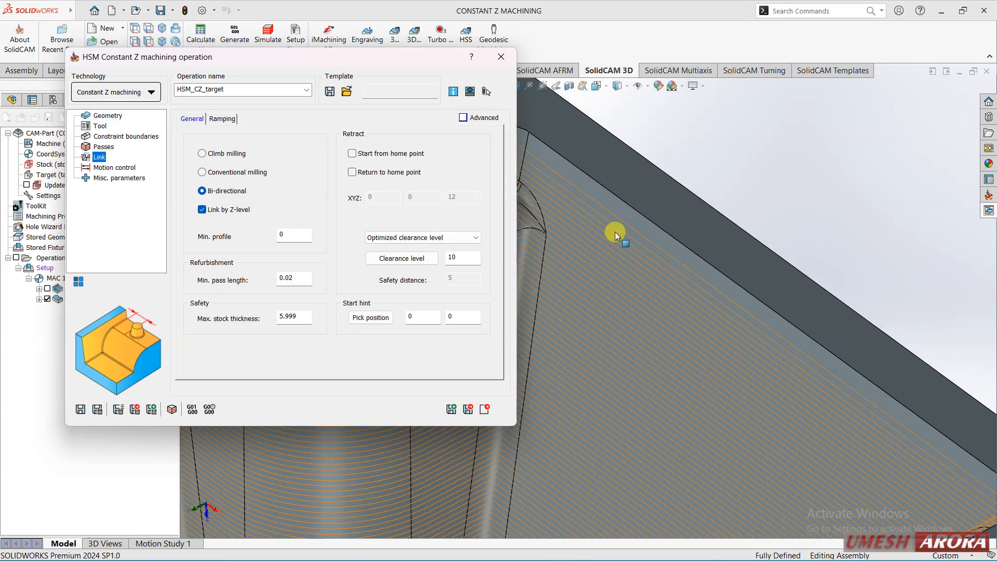
pyautogui.scroll(5, 683, 313)
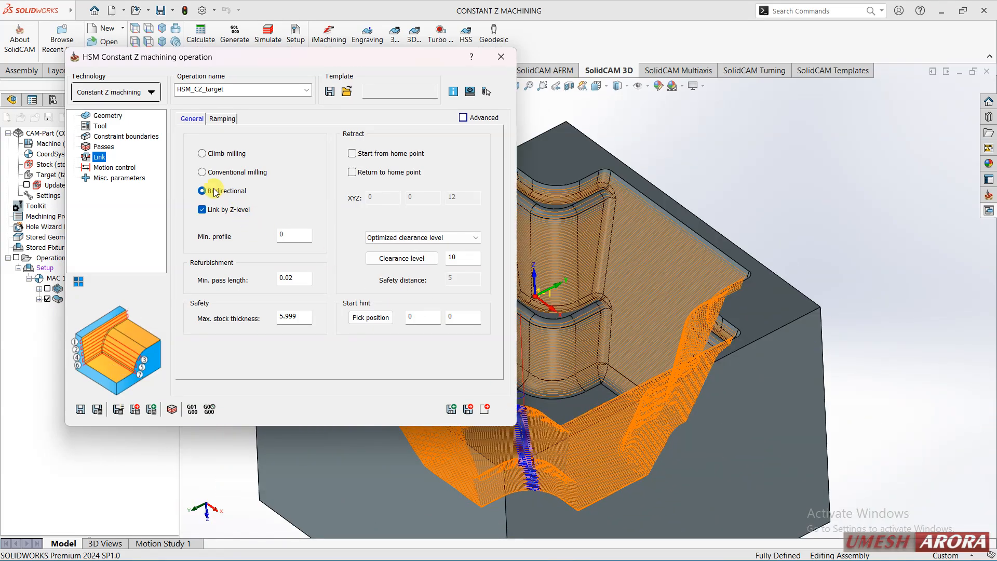
pyautogui.click(103, 146)
pyautogui.doubleClick(290, 274)
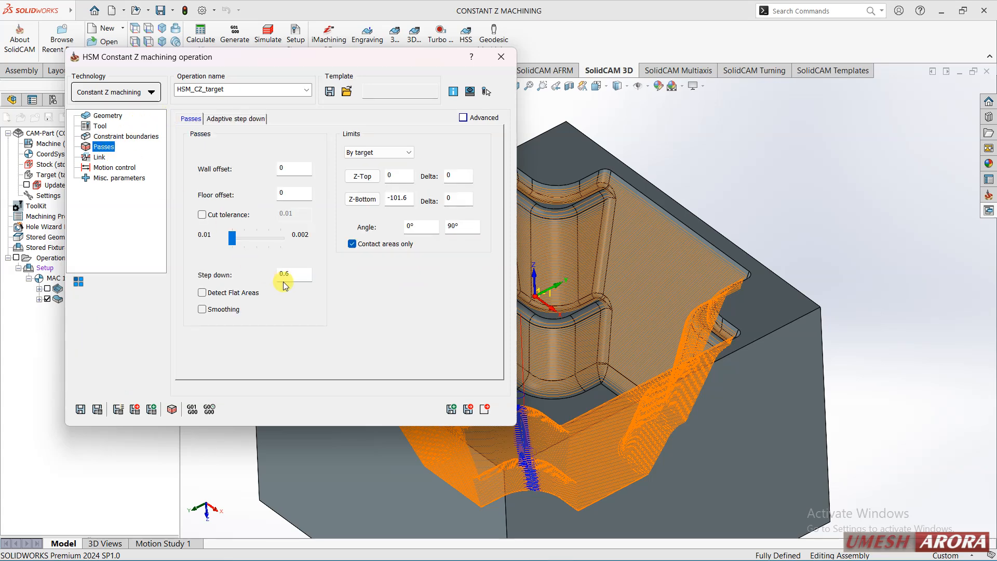
pyautogui.write('0.6')
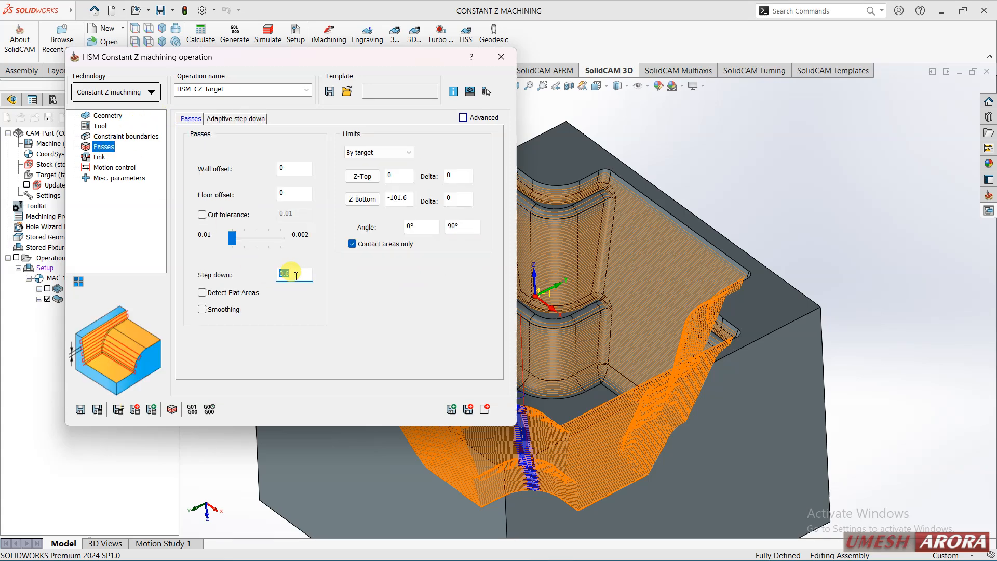
pyautogui.write('0')
pyautogui.click(98, 410)
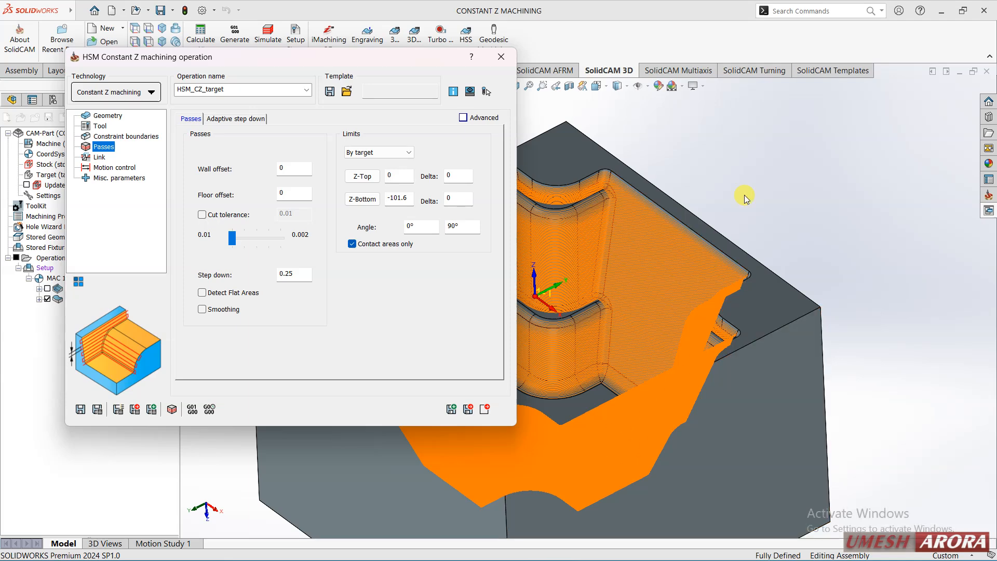
pyautogui.scroll(-1, 755, 172)
pyautogui.scroll(2, 755, 171)
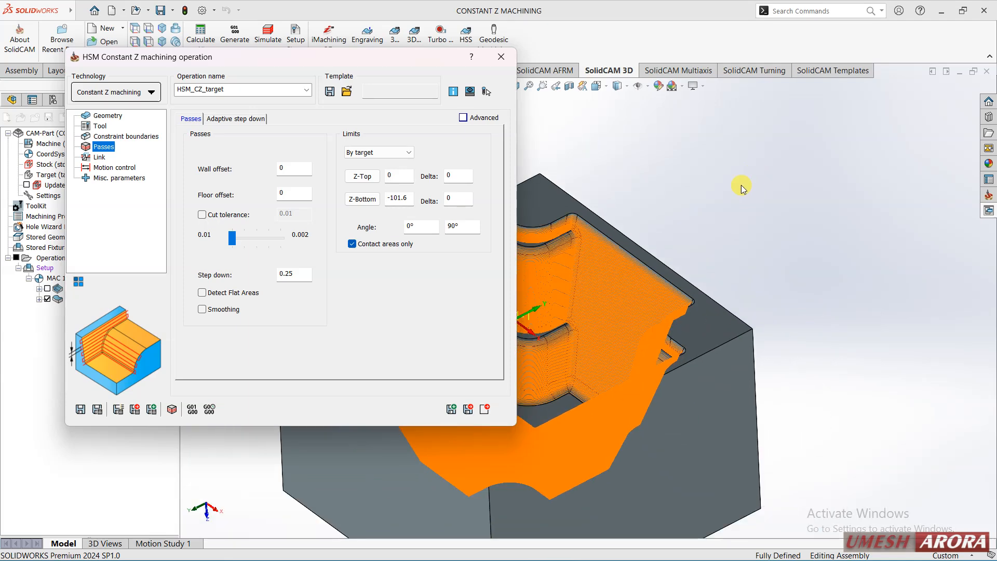
pyautogui.click(468, 410)
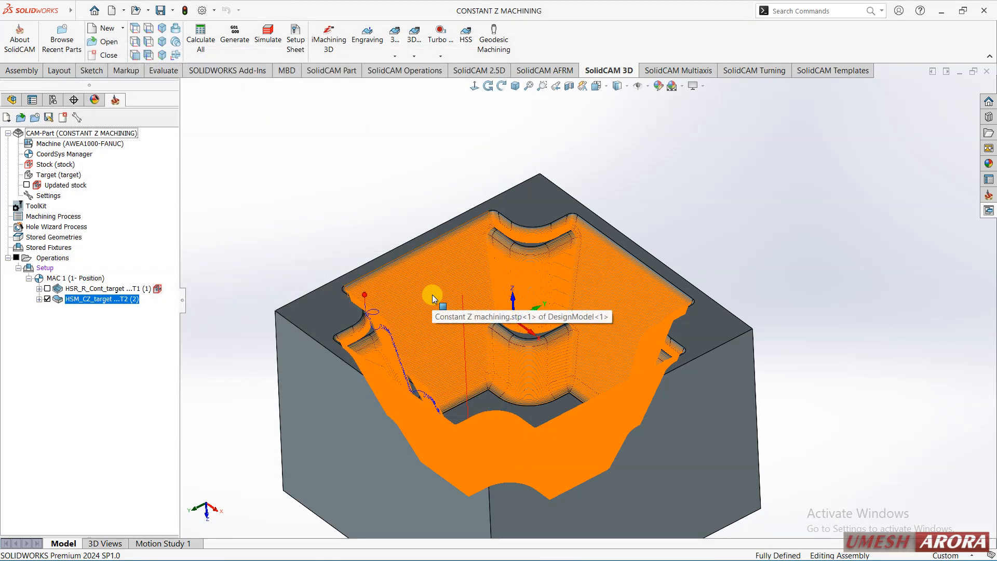